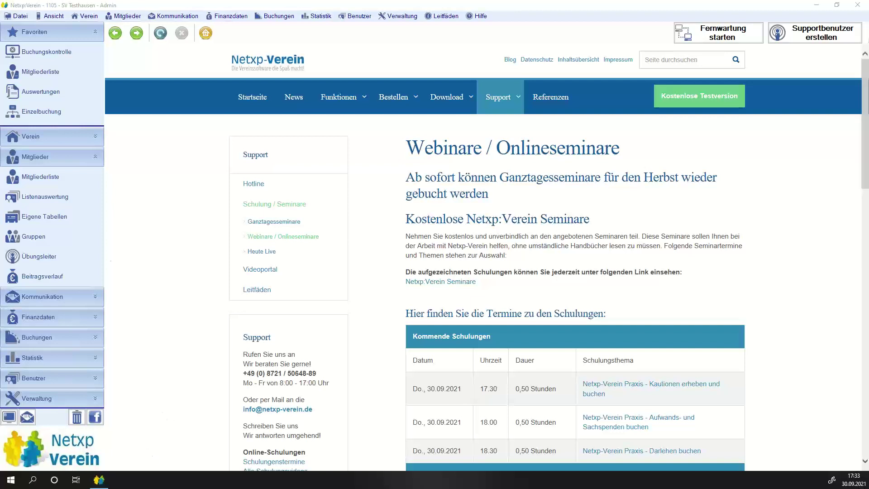
Open the Eigene Tabellen settings for Mitglieder in the administration options
click(92, 158)
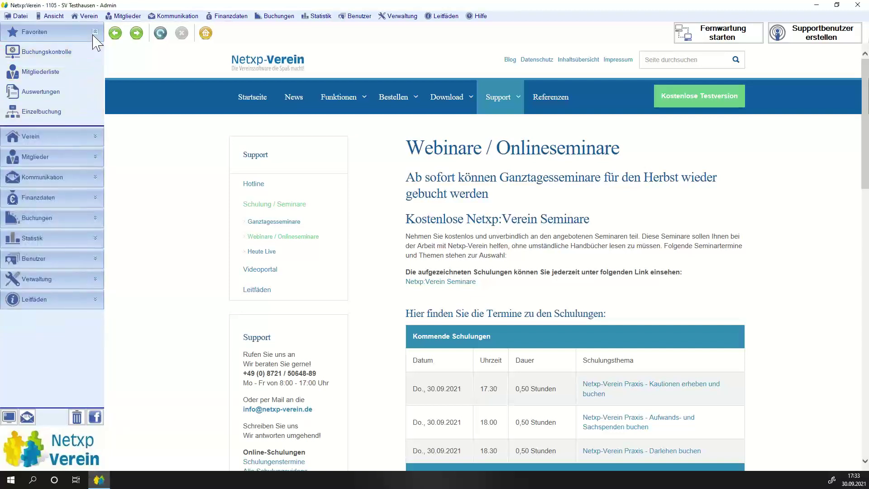
click(90, 32)
click(43, 195)
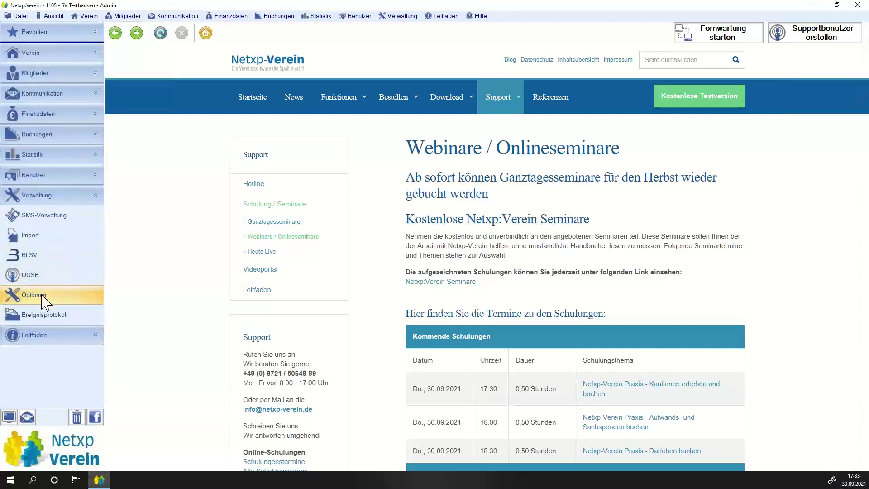
click(43, 294)
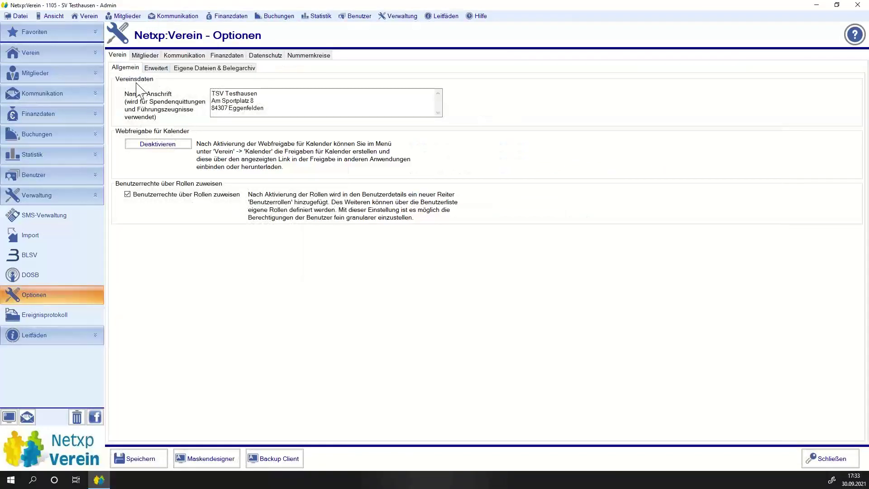
click(143, 55)
click(178, 68)
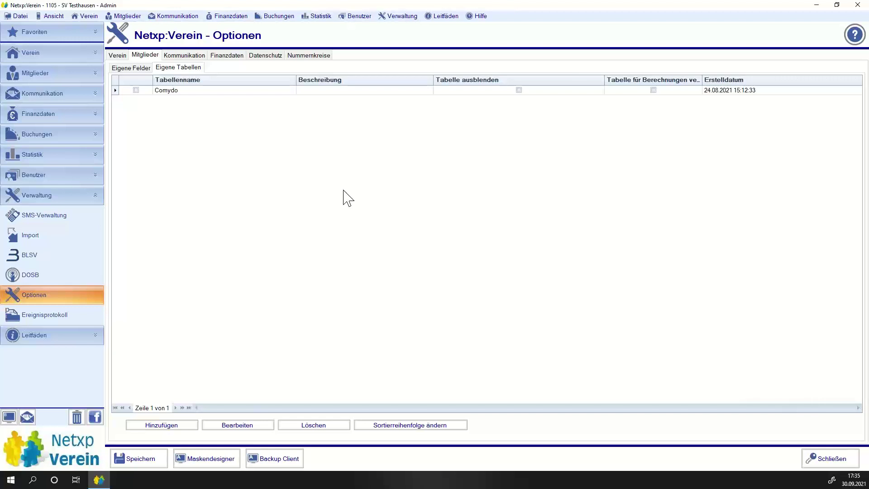
Create a new custom table named Schlüssel
click(184, 424)
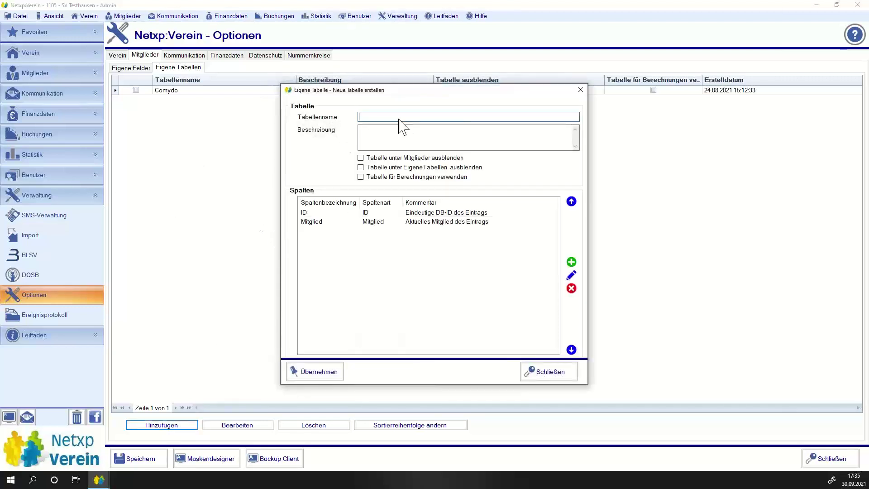
text(Schlüßel)
click(374, 117)
key(Delete)
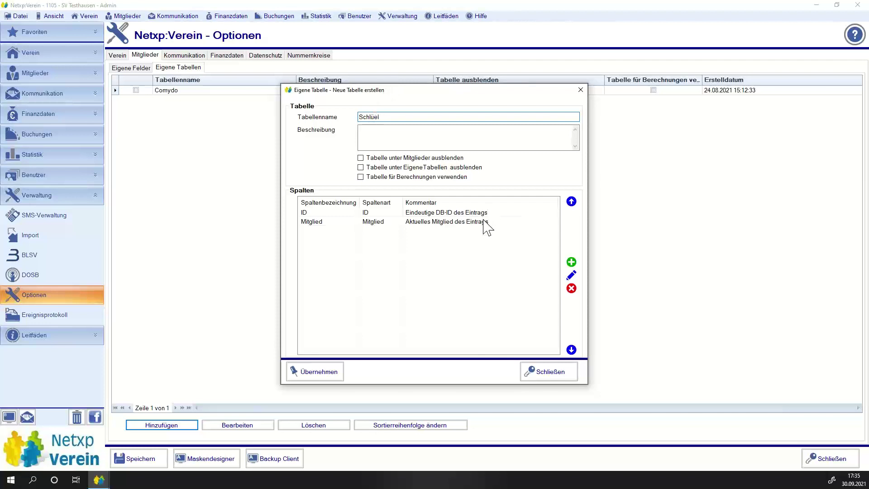
text(ss)
Remove the Mitglied column from the Schlüssel table
click(312, 221)
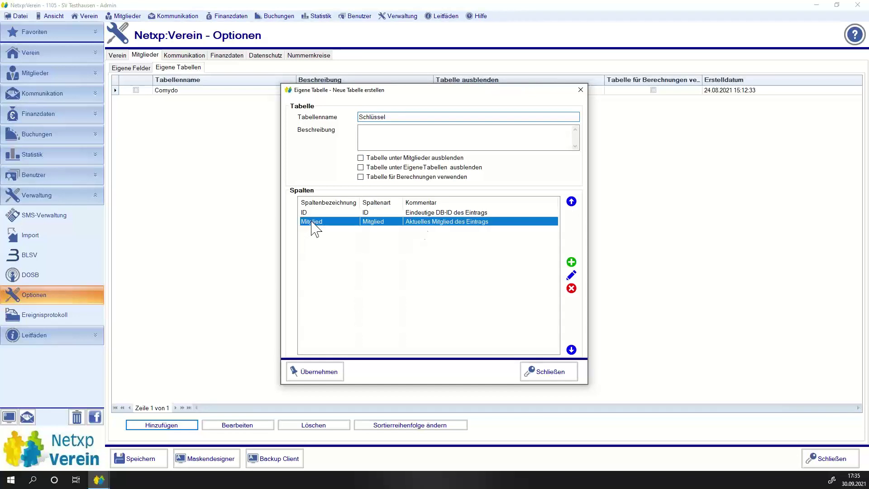
click(571, 288)
click(460, 273)
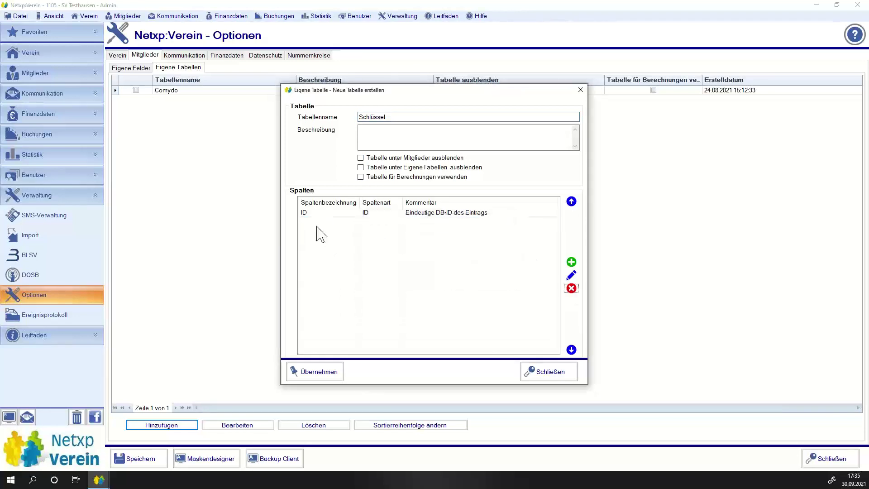
Define a new Ganzzahl column named Schlüsselnummer, mark it as unique (einzigartig), and try to apply it
click(571, 262)
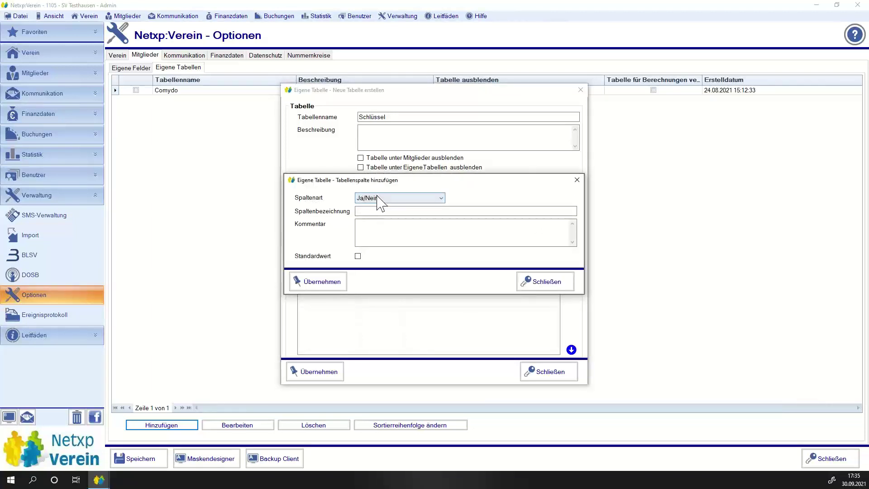
click(380, 199)
click(381, 230)
click(378, 211)
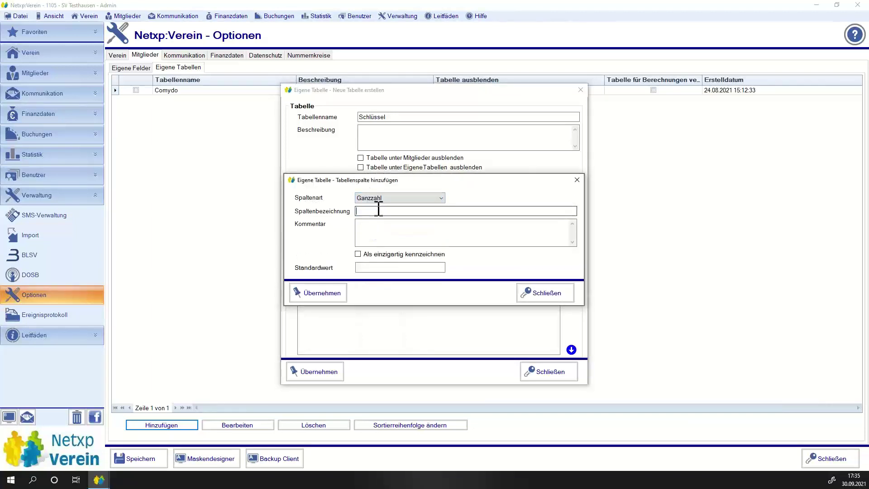
text(Schl)
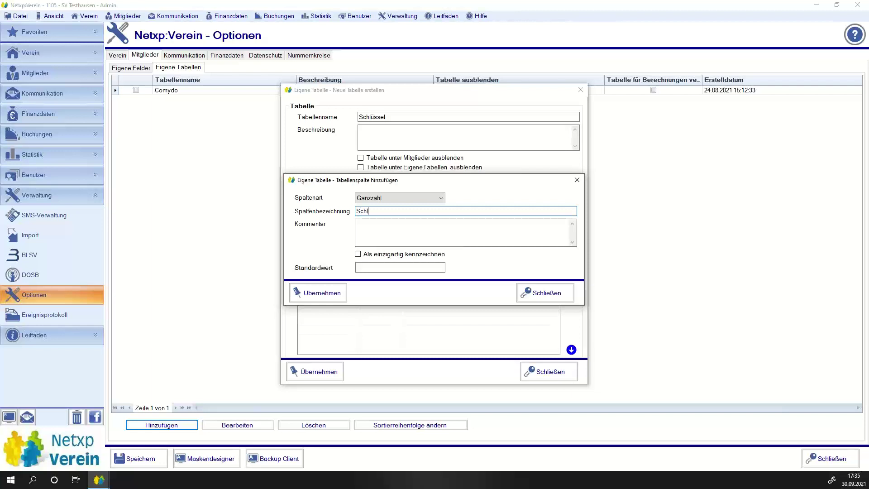
text(üsselnummer)
click(365, 258)
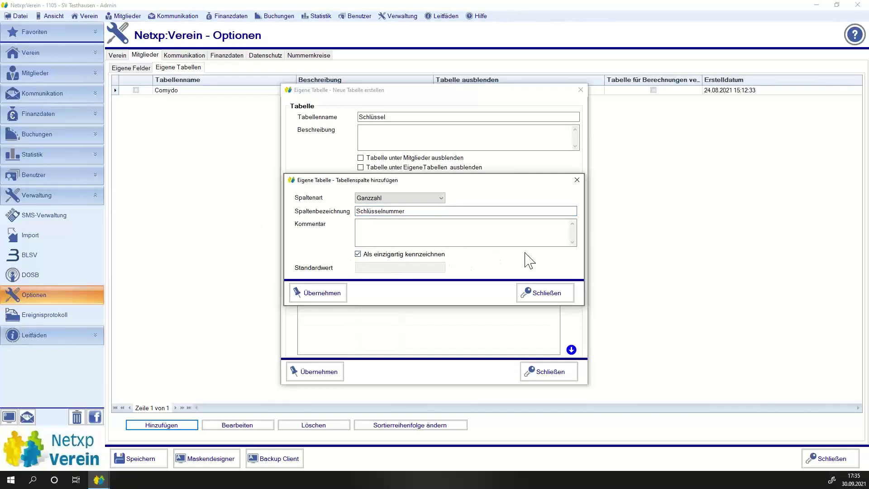
click(325, 294)
click(473, 272)
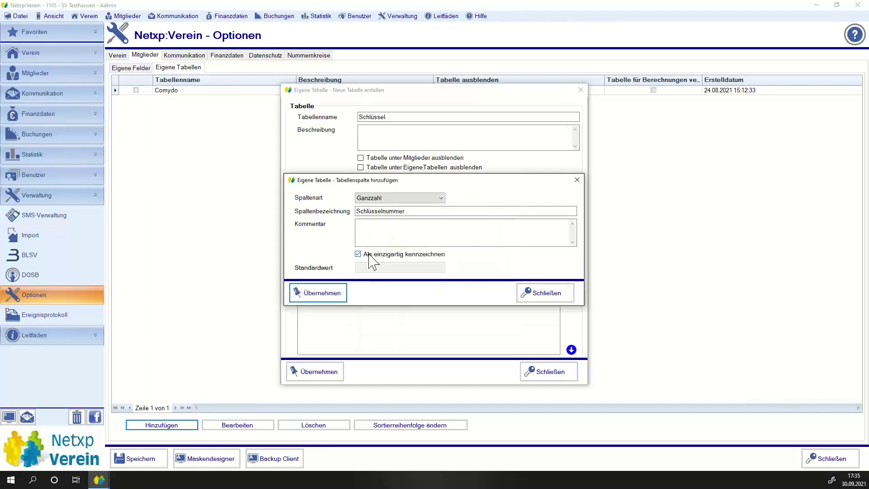
Unmark the Schlüsselnummer column as unique, enter 0 as its default value, and mark it as unique again
click(358, 254)
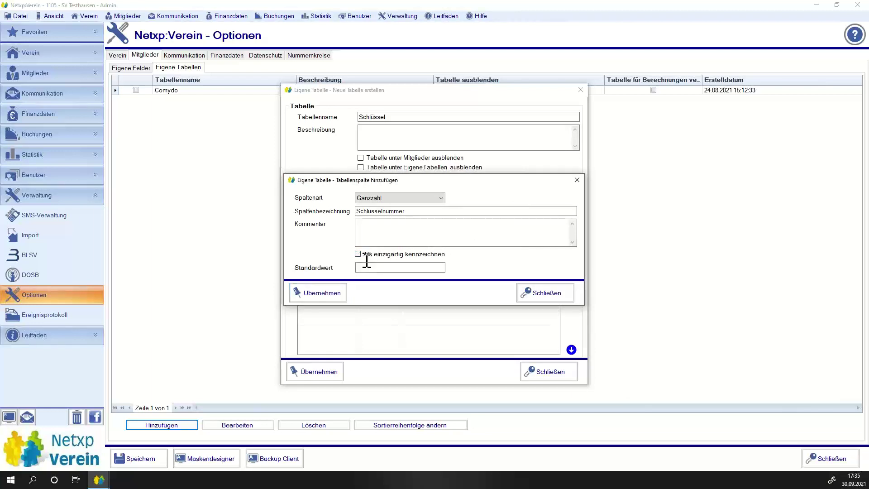
click(376, 266)
text(0)
click(358, 254)
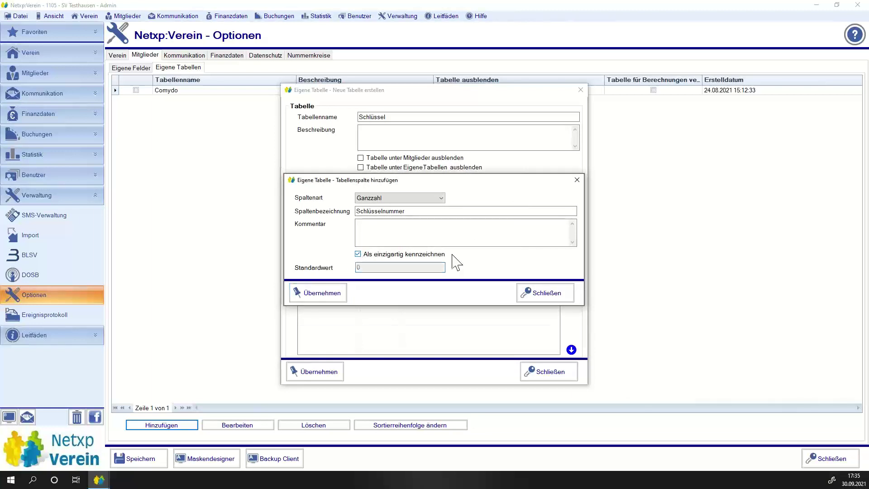
Change the Schlüsselnummer column's type to Einfacher Text and add the column to the table
click(395, 199)
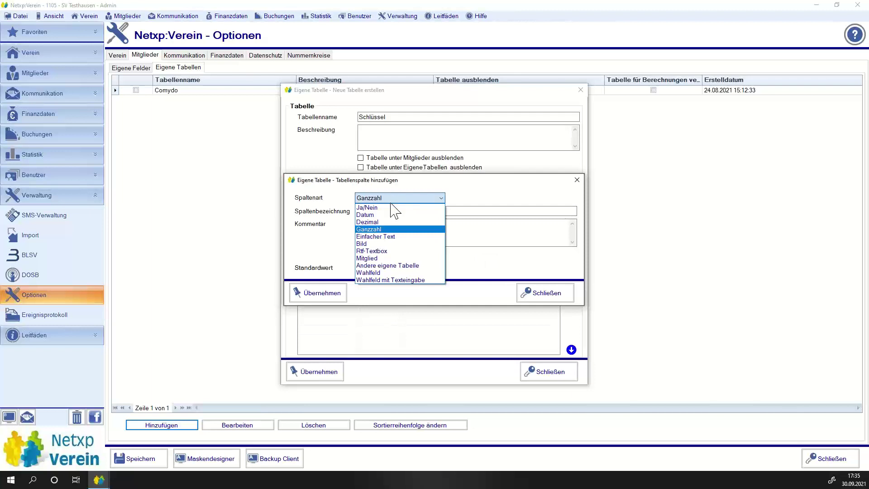
click(422, 236)
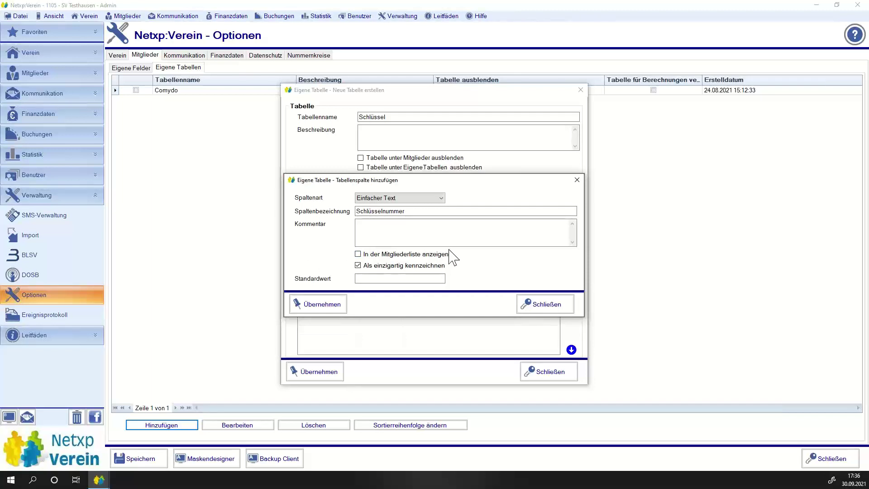
click(309, 306)
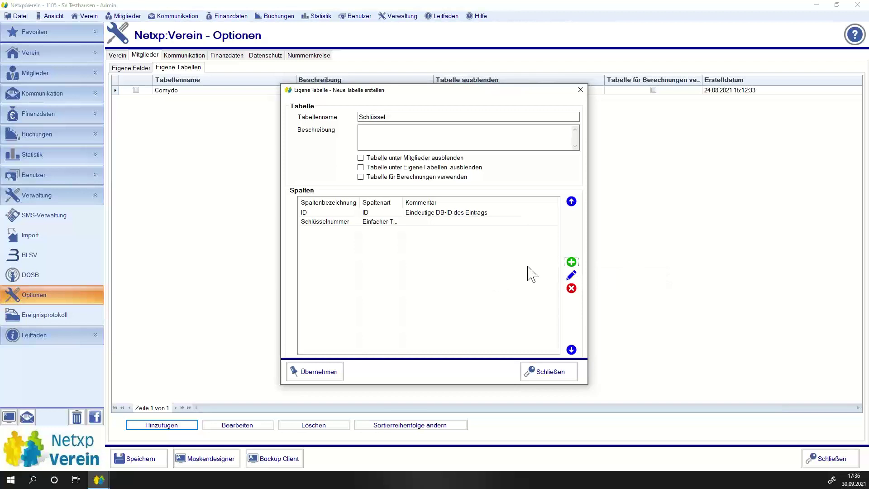
Add a Dezimal column named Einstandspreis with default value 24,50, and save the Schlüssel table
click(571, 262)
click(387, 198)
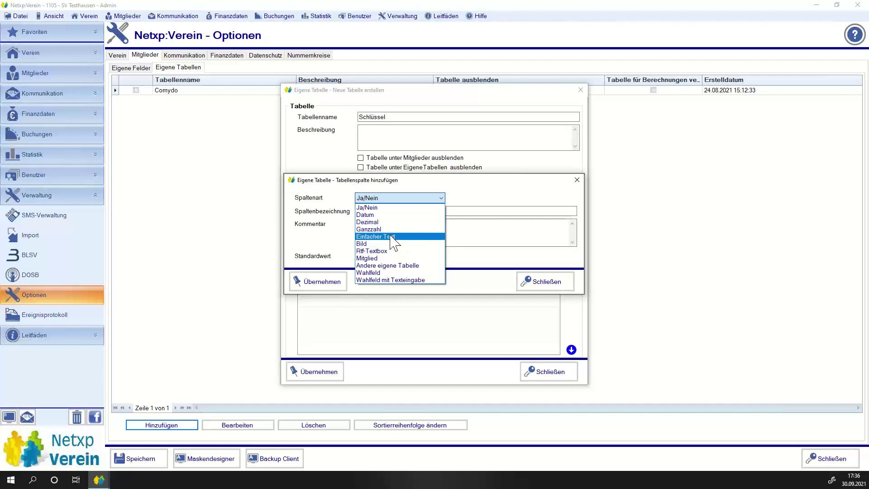
click(382, 211)
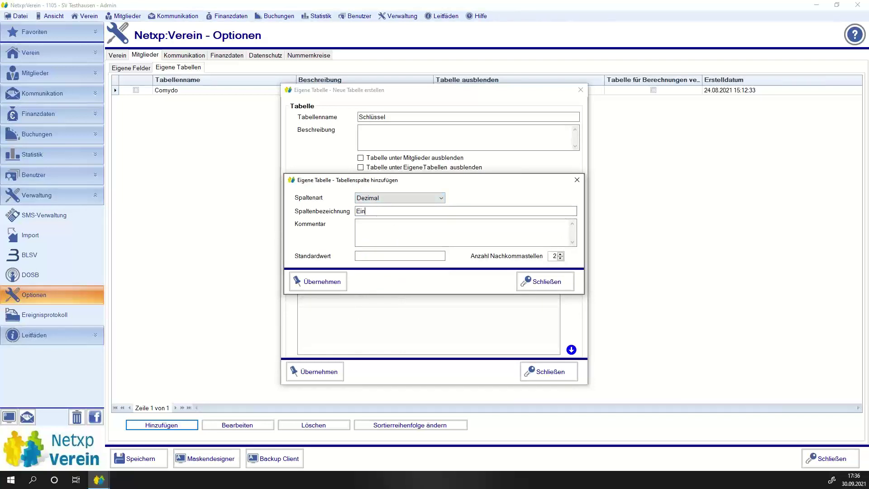
text(Einstandspreis)
click(381, 256)
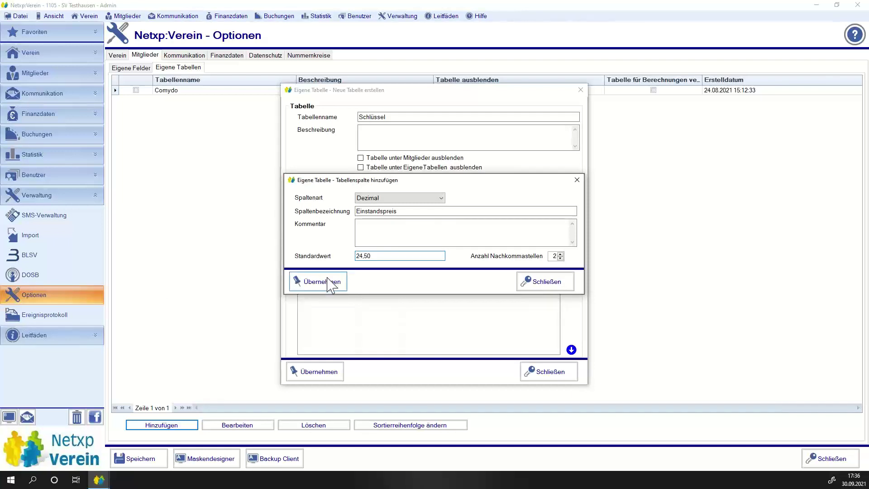
drag(374, 256, 113, 224)
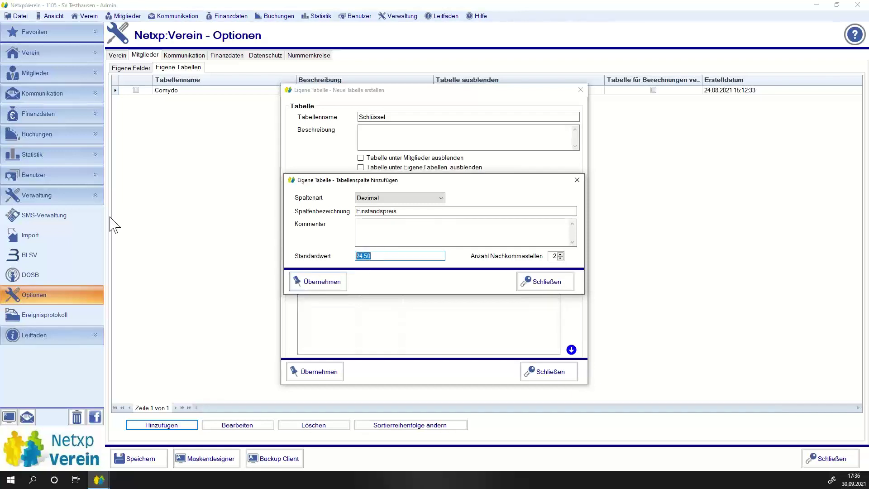
click(311, 284)
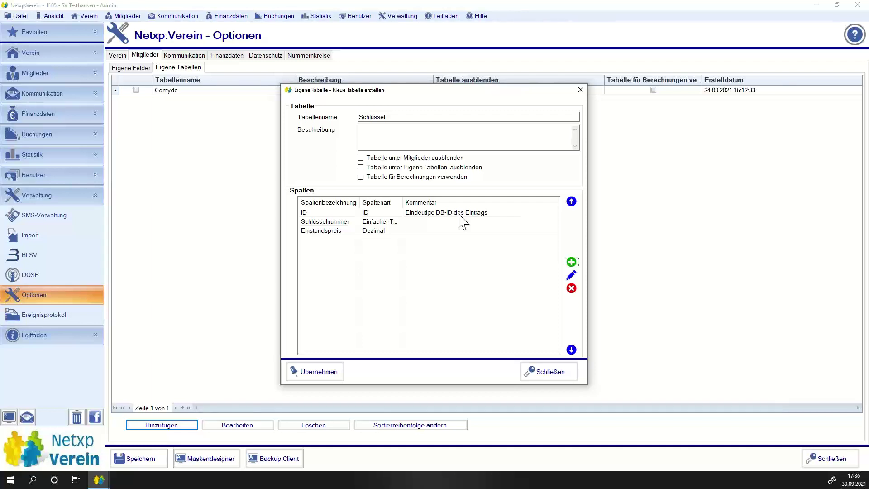
click(306, 373)
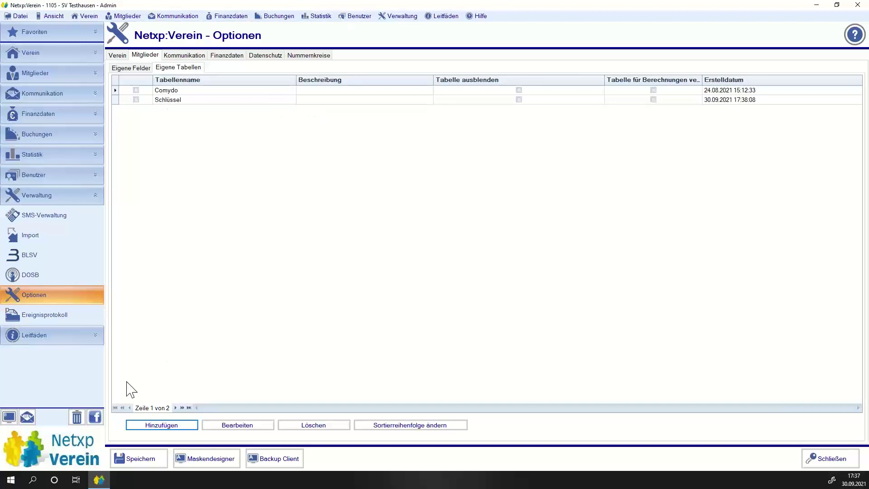
Create a second custom table named Schlüsselkaution
click(158, 426)
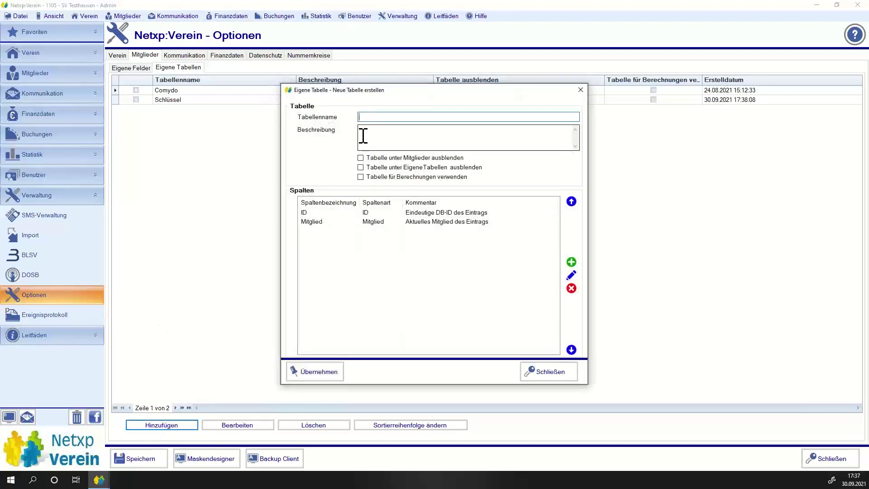
text(Schlüsselkautiom)
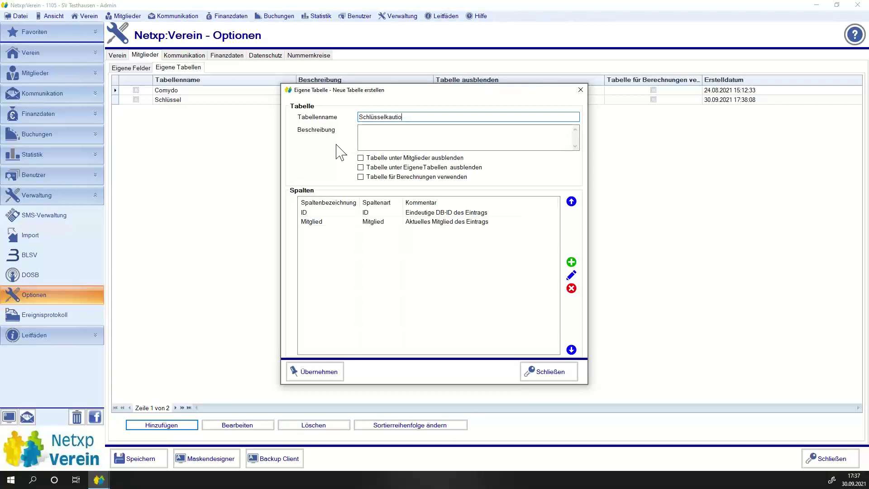
key(BackSpace)
text(n)
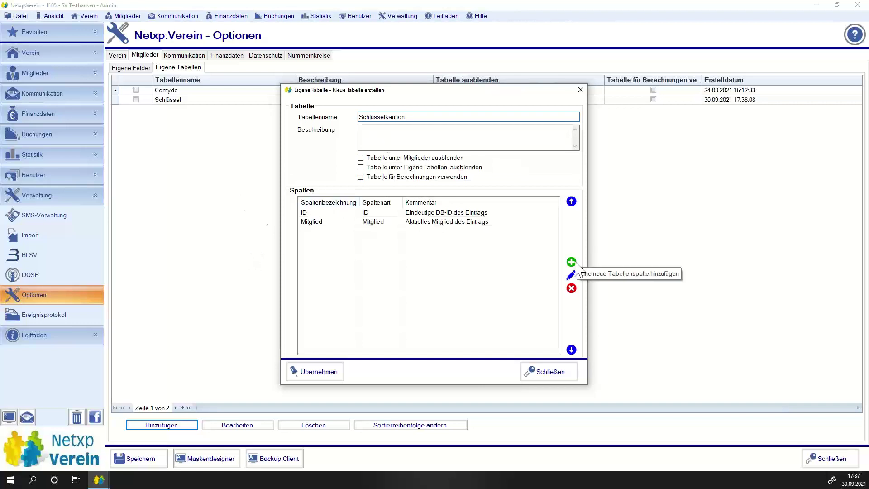
Define a new column of type Andere eigene Tabelle named Schlüssel in the Schlüsselkaution table
click(571, 262)
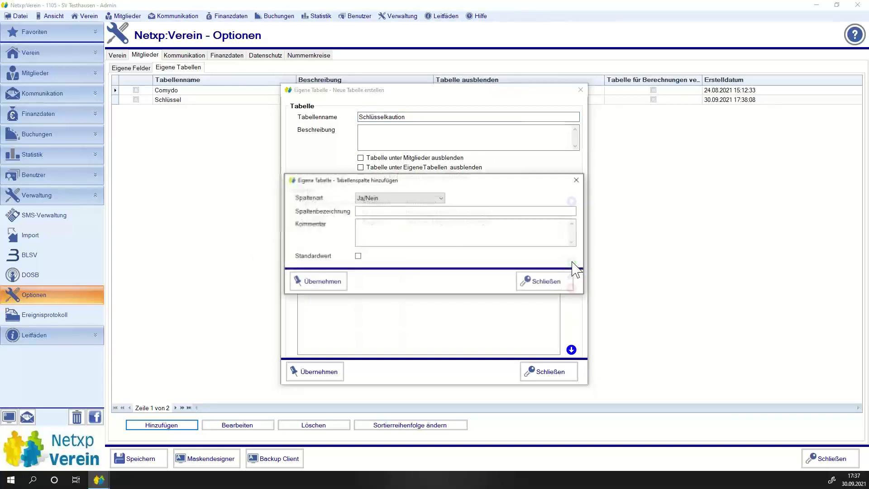
click(395, 198)
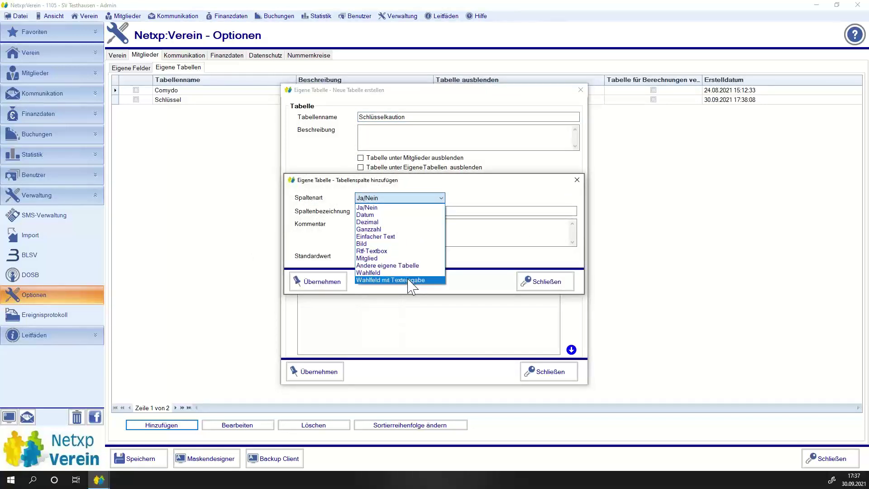
click(409, 267)
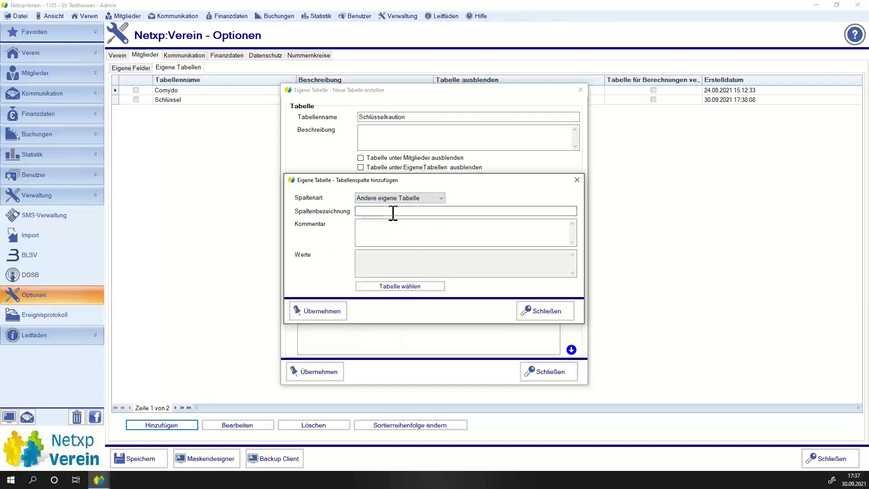
click(393, 285)
click(499, 274)
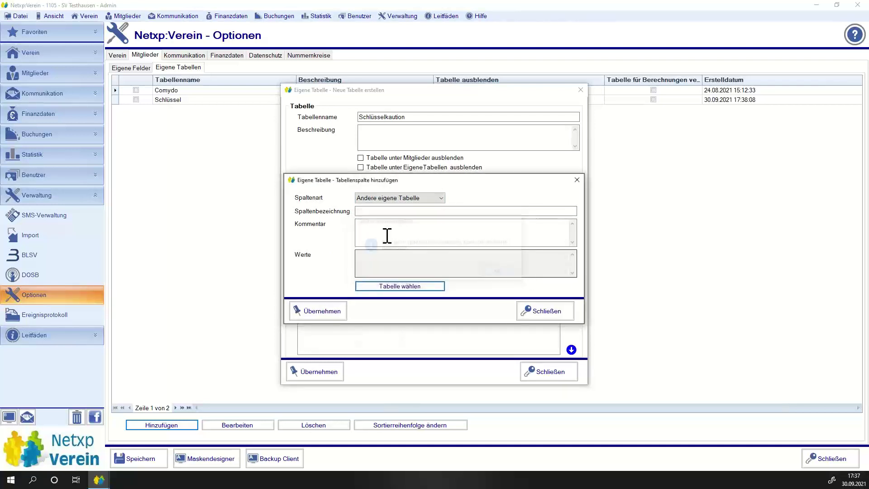
click(374, 211)
text(Sch)
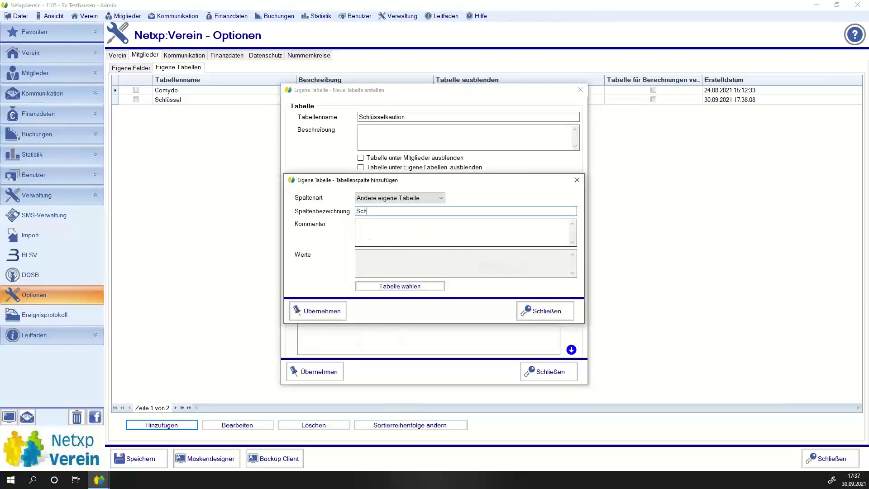
text(lüssel)
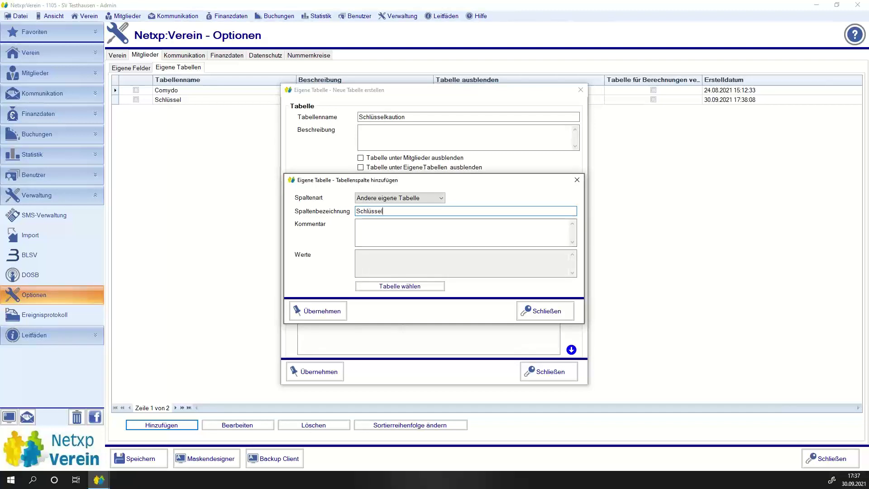
Link the new column to the Schlüssel table as its reference table and add the column
click(399, 286)
click(274, 207)
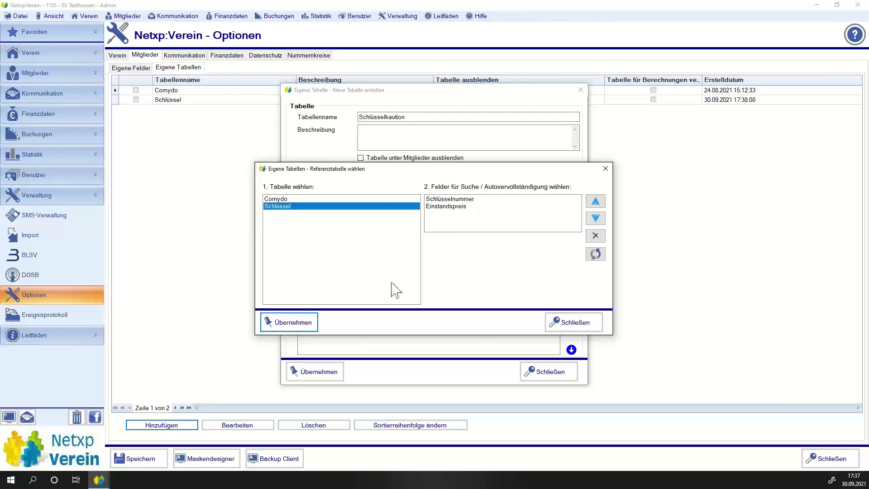
click(290, 323)
click(339, 310)
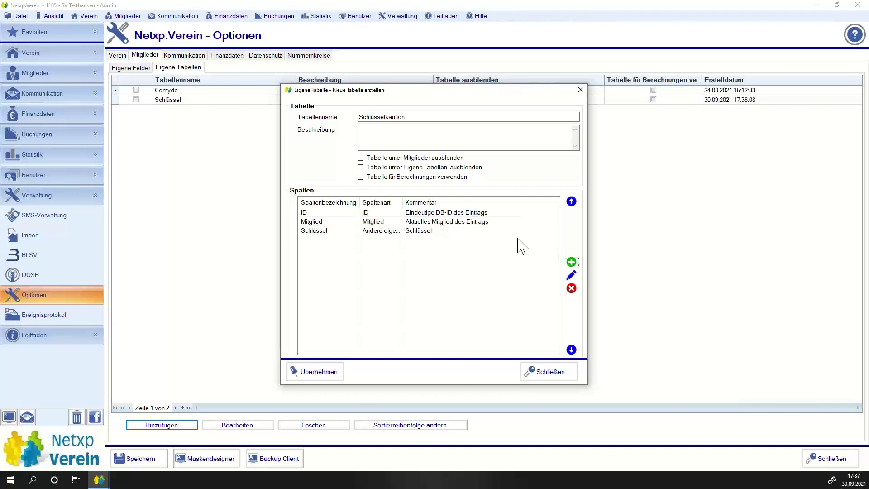
Add a Datum column named Ausgeliehen am to the Schlüsselkaution table
click(571, 261)
click(395, 198)
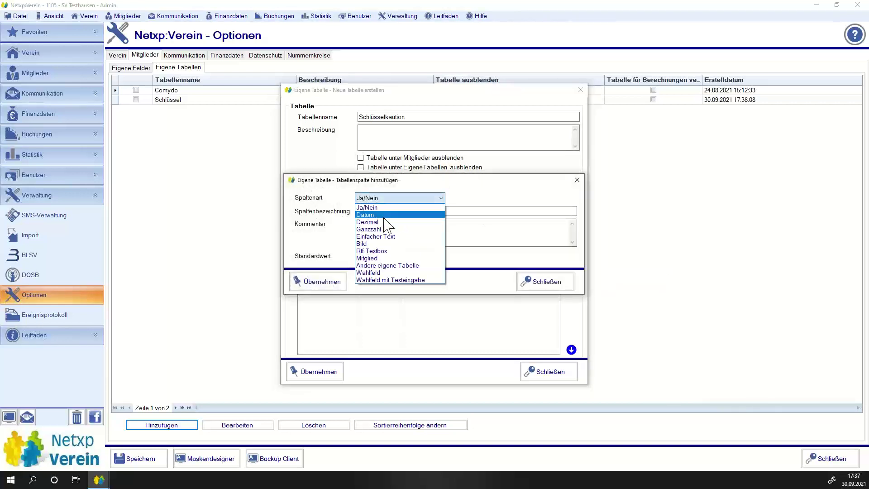
click(384, 217)
click(377, 212)
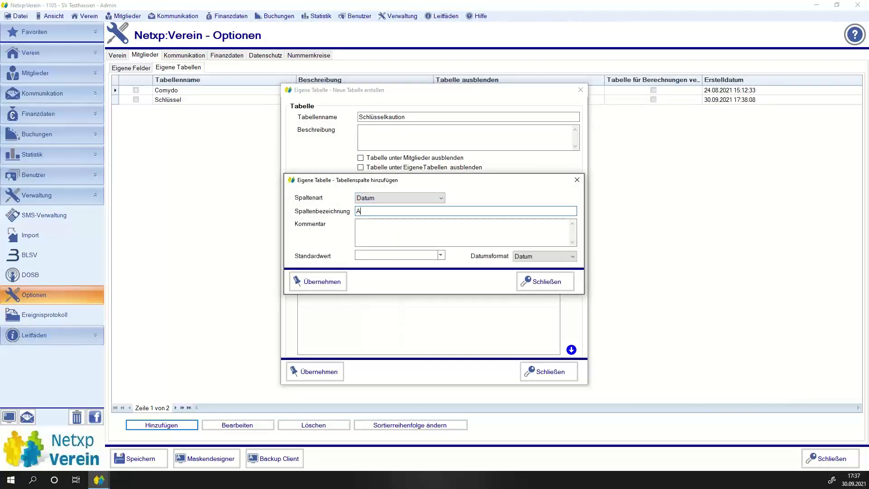
text(Ausgeliehen am)
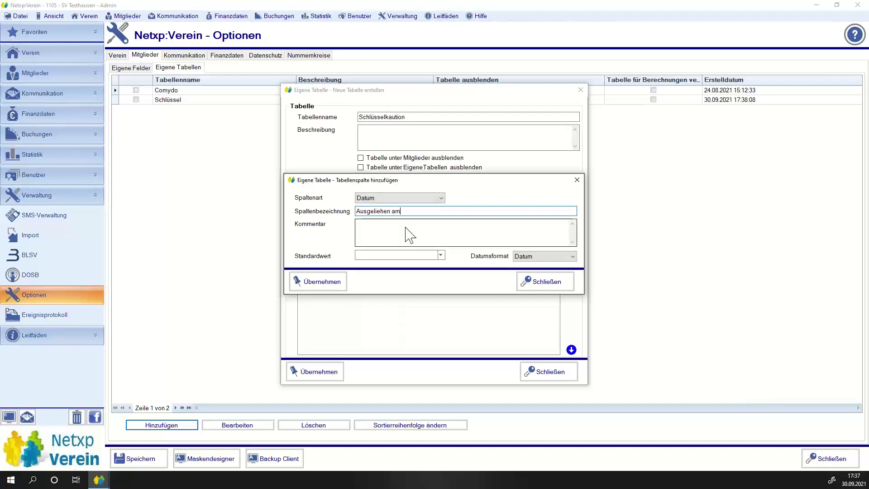
click(322, 283)
Add another Datum column named Zurückgegeben am to the Schlüsselkaution table
click(572, 262)
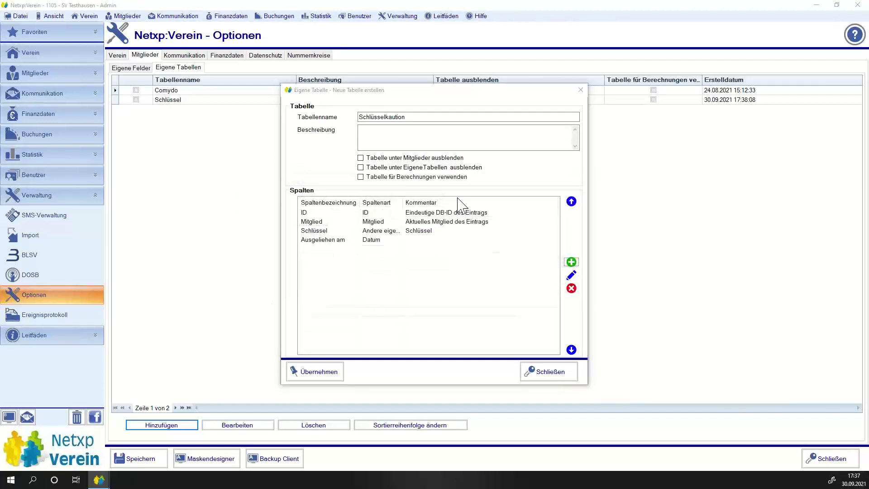
click(398, 199)
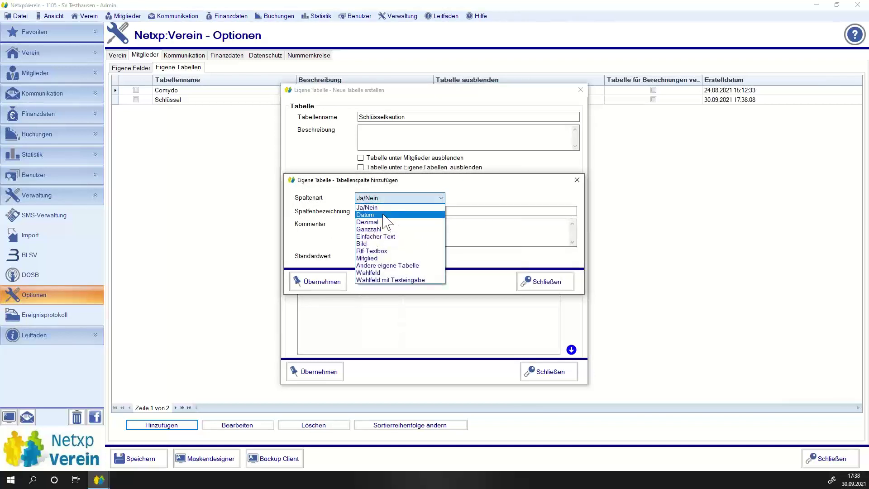
click(375, 215)
click(375, 211)
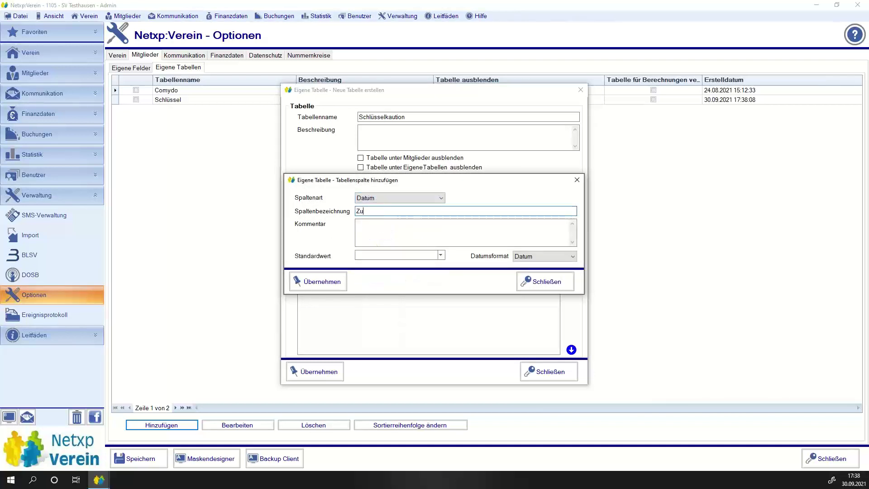
text(Zurückgegeben am)
click(381, 211)
key(BackSpace)
click(310, 281)
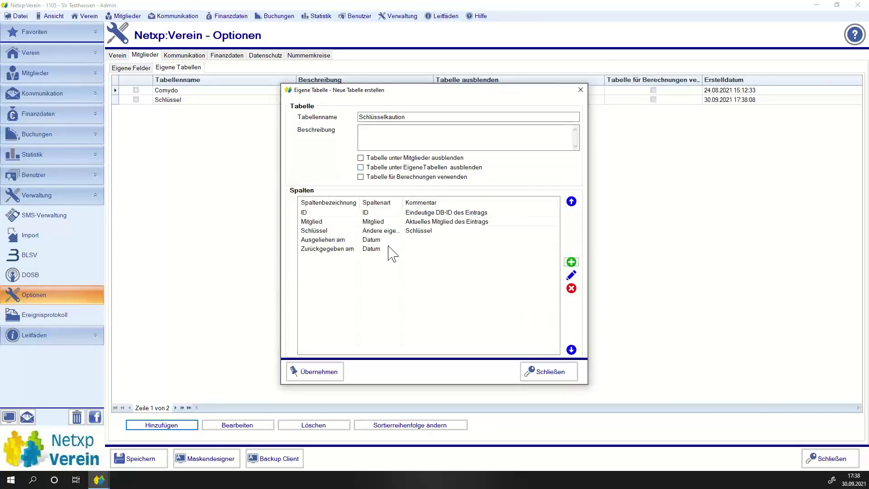
Add a Dezimal column named Kaution hinterlegt with default value 50 to the Schlüsselkaution table
click(571, 262)
click(402, 197)
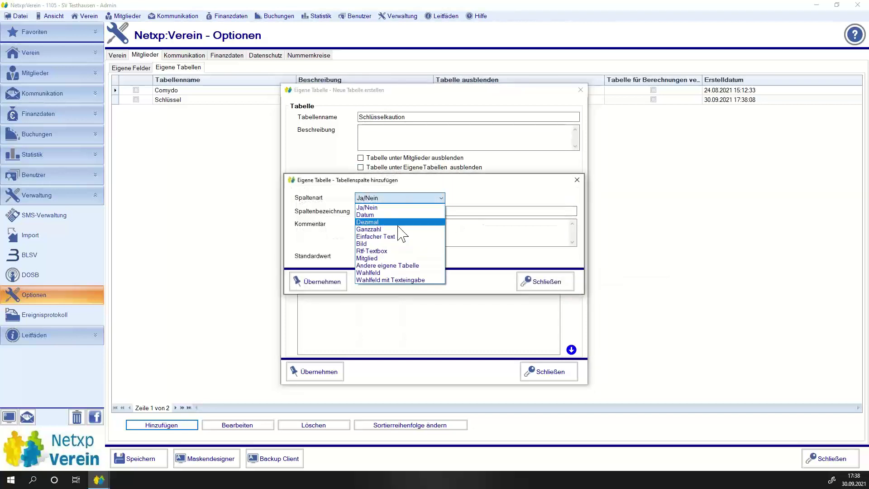
click(388, 222)
click(382, 211)
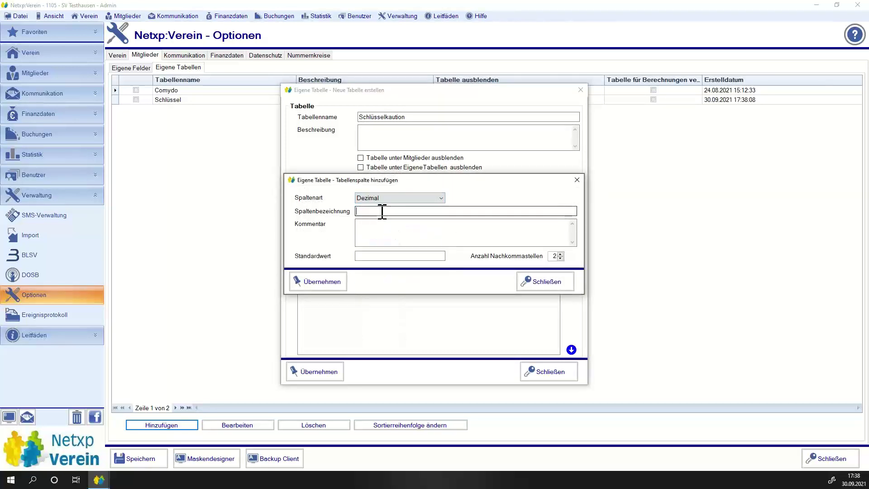
text(Kaution hinter)
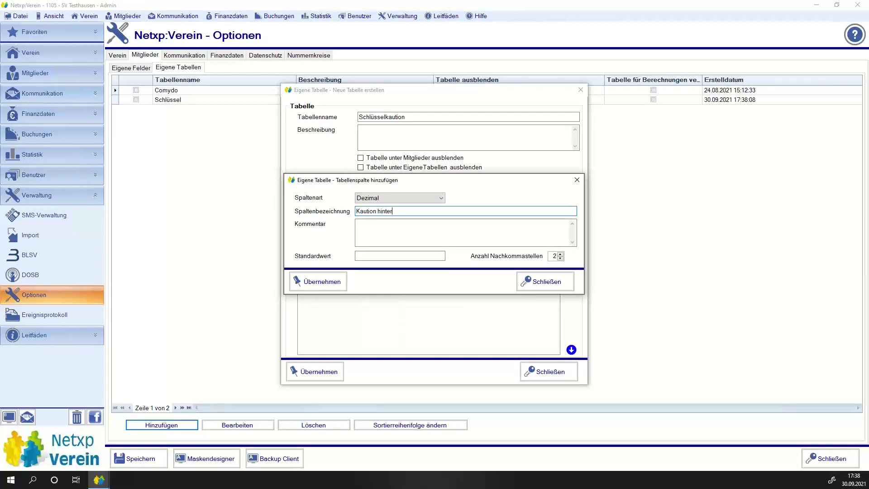
text(legt)
click(369, 256)
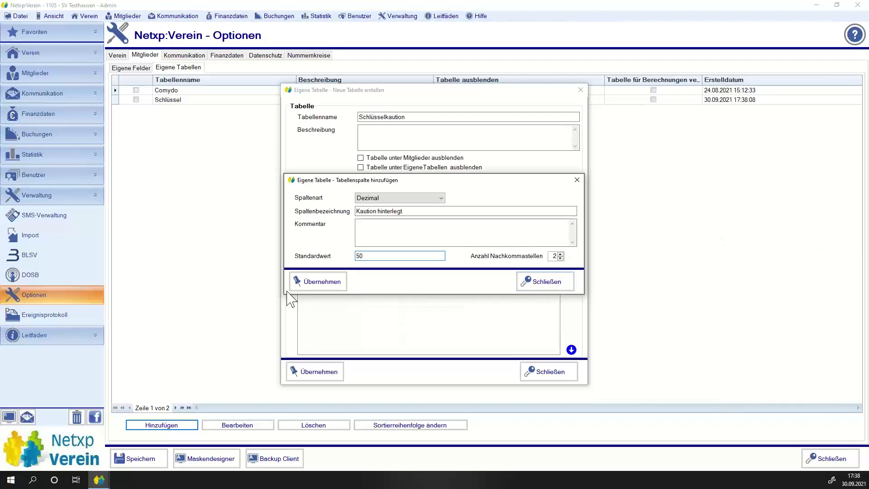
click(322, 282)
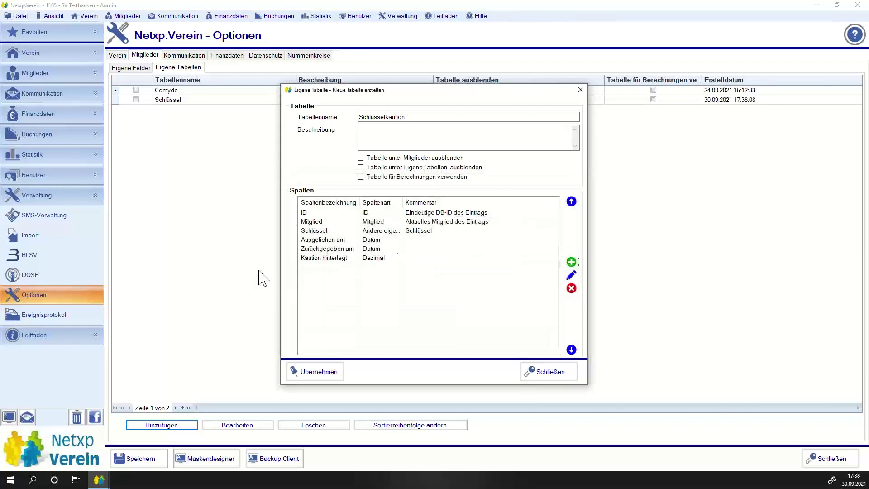
Add a Ja/Nein column named Kaution zurückbezahlt and save the Schlüsselkaution table
click(571, 263)
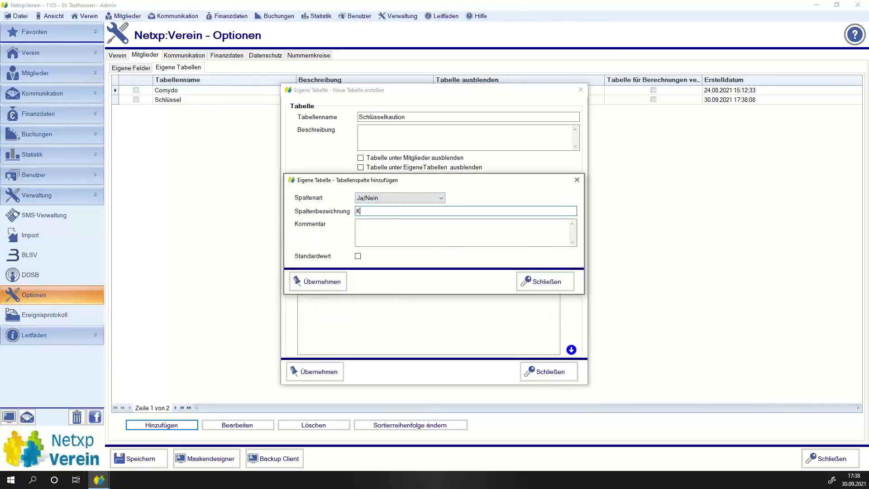
text(Kaution zurückbezahlt)
click(440, 200)
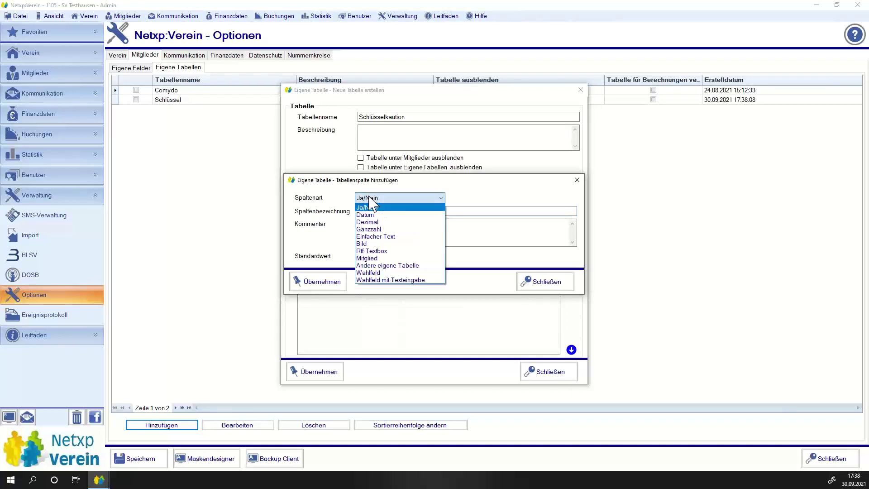
click(441, 202)
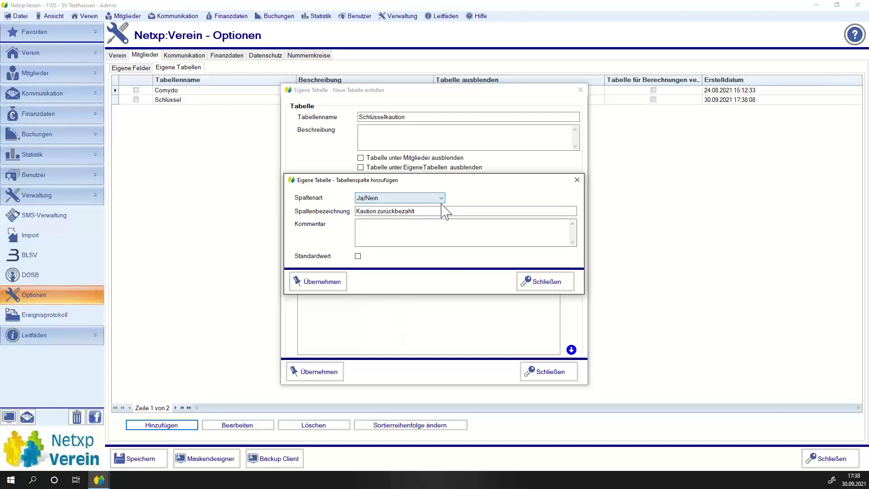
click(319, 283)
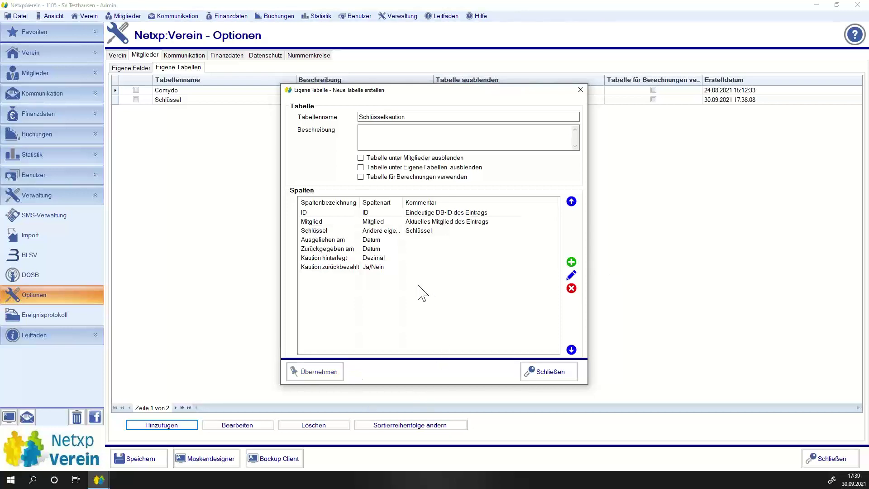
key(Return)
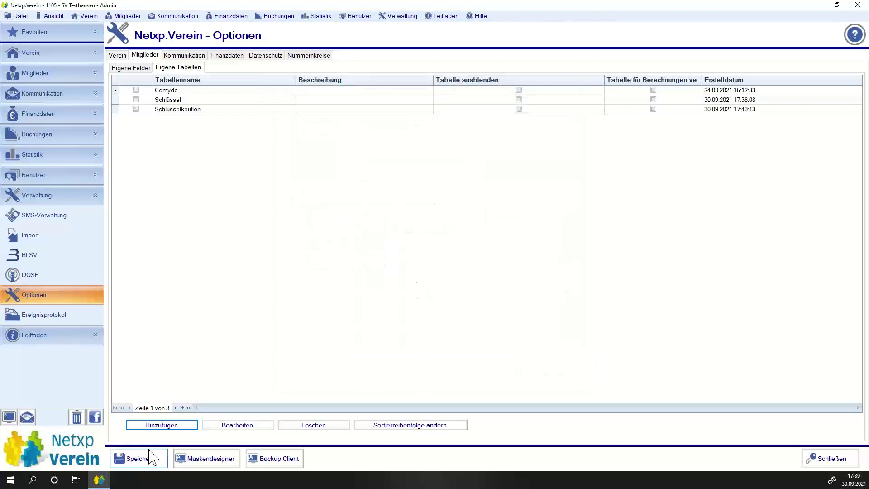
Save the options and log back in with the stored credentials
click(149, 458)
click(506, 274)
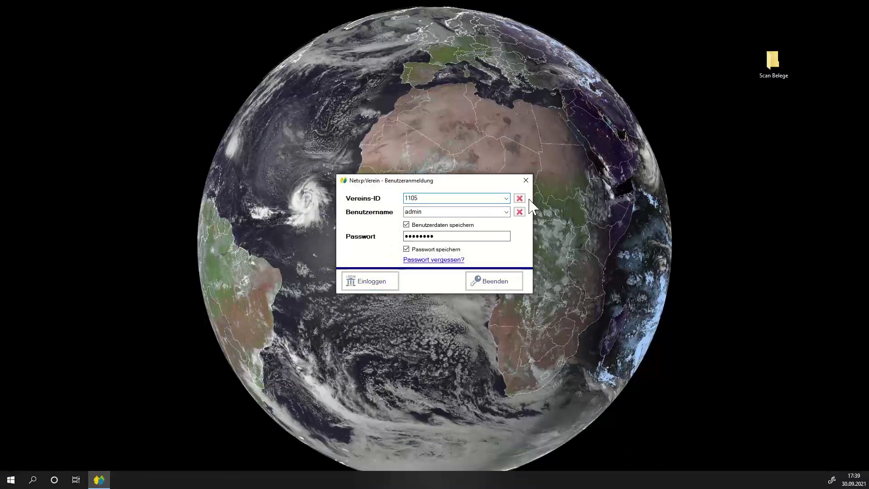
key(Return)
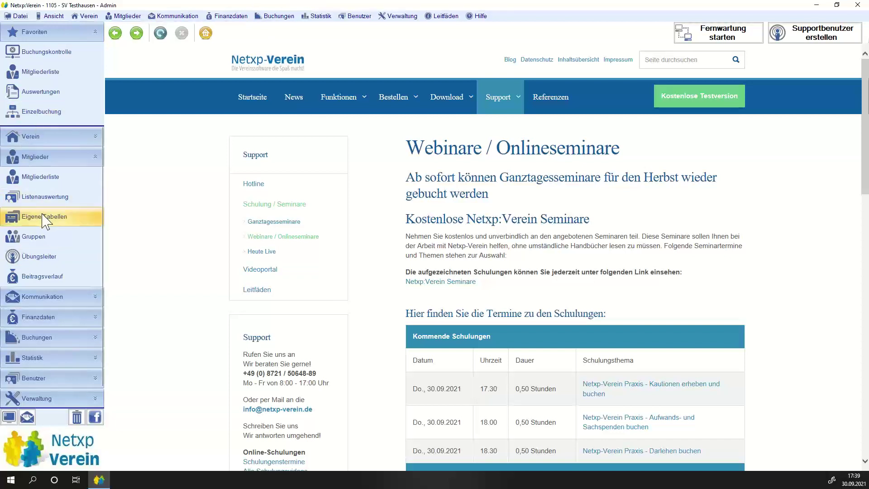
Open the members' custom table Schlüssel and widen its Schlüsselnummer column
click(19, 221)
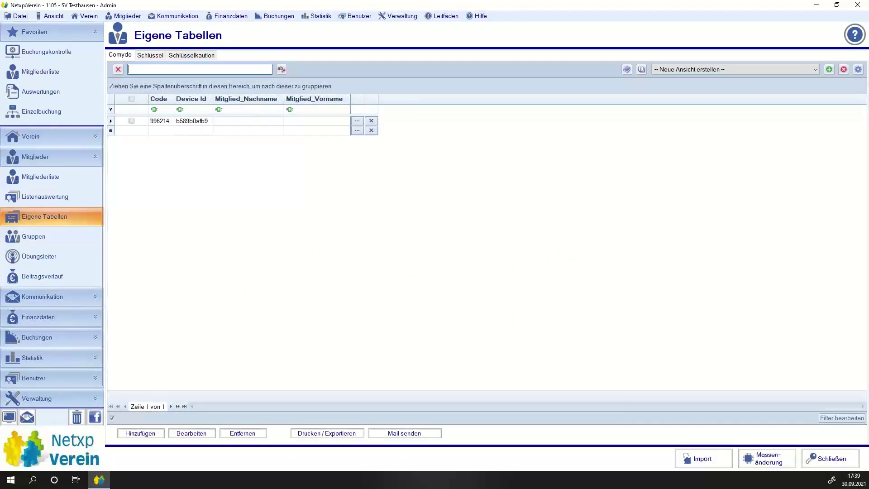
click(152, 55)
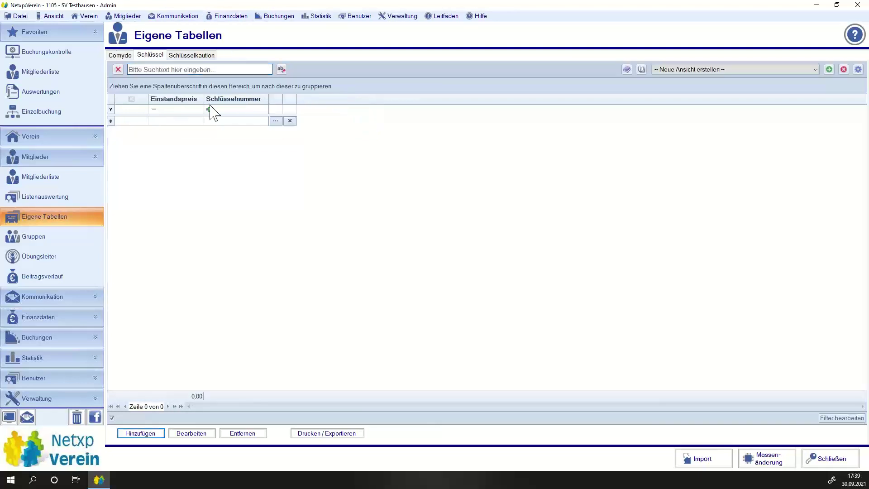
drag(268, 99, 291, 99)
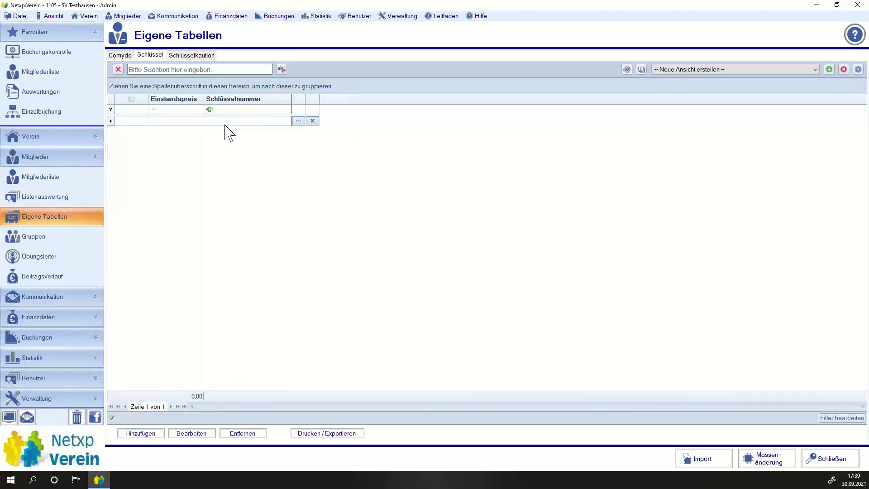
Add four keys with the Schlüsselnummer values AB123, AB124, AB125 and AB126 to the Schlüssel table
click(226, 122)
text(AB123)
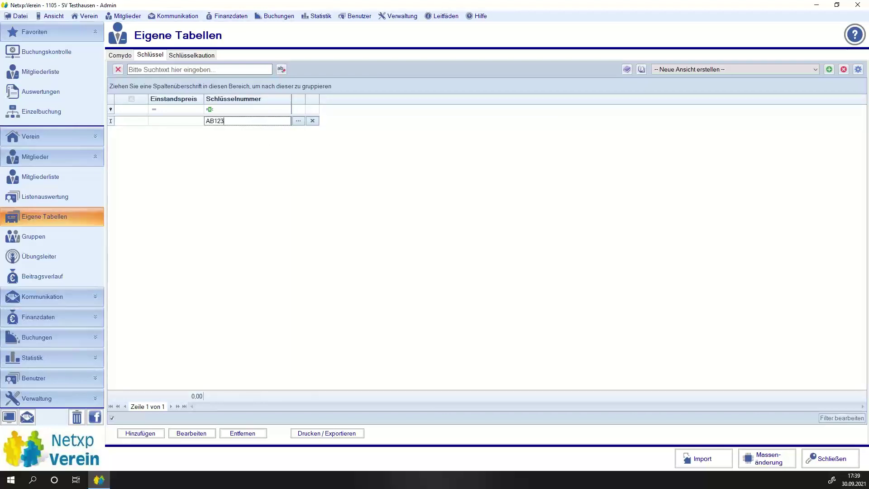
key(Return)
click(230, 130)
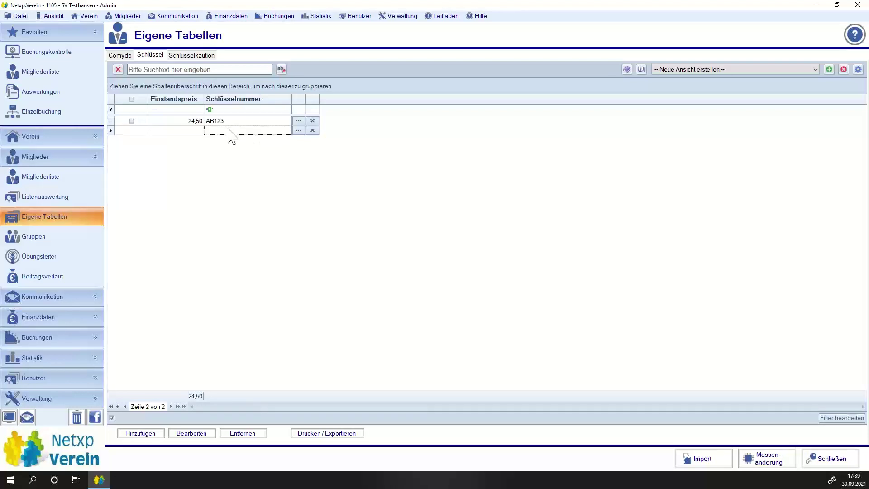
text(AB124)
key(Return)
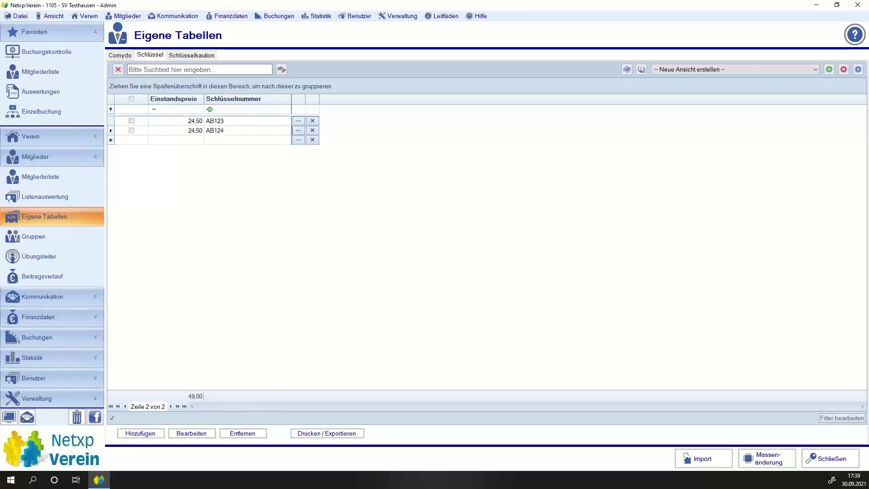
click(218, 140)
text(A)
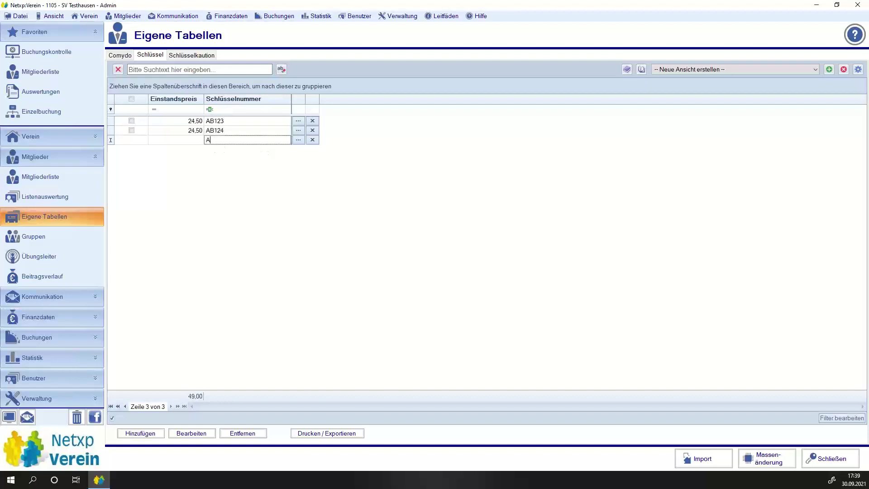
text(B125)
key(Return)
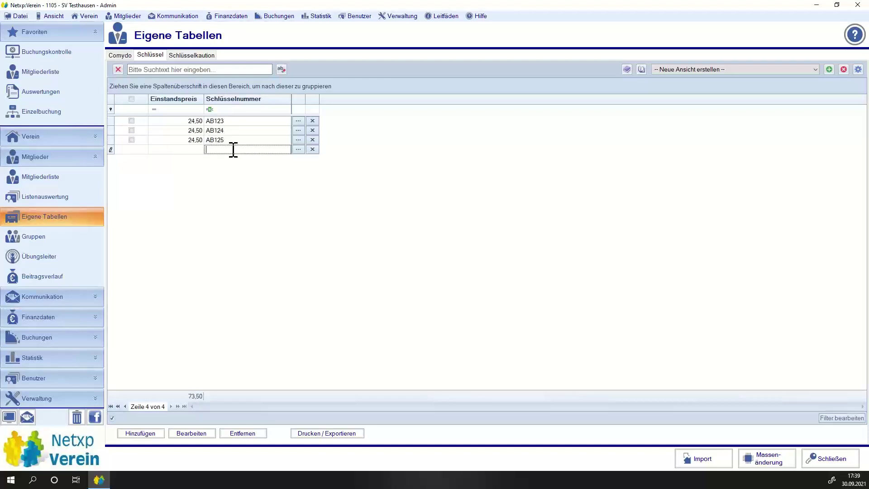
text(AB126)
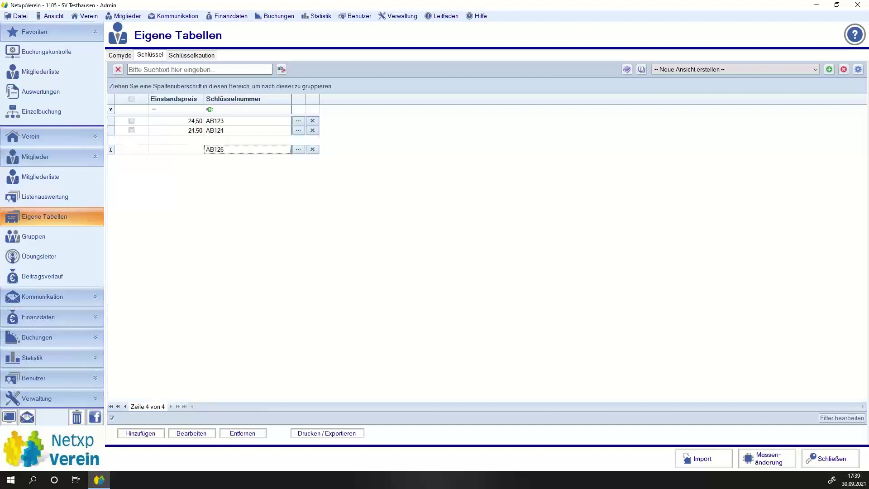
key(Return)
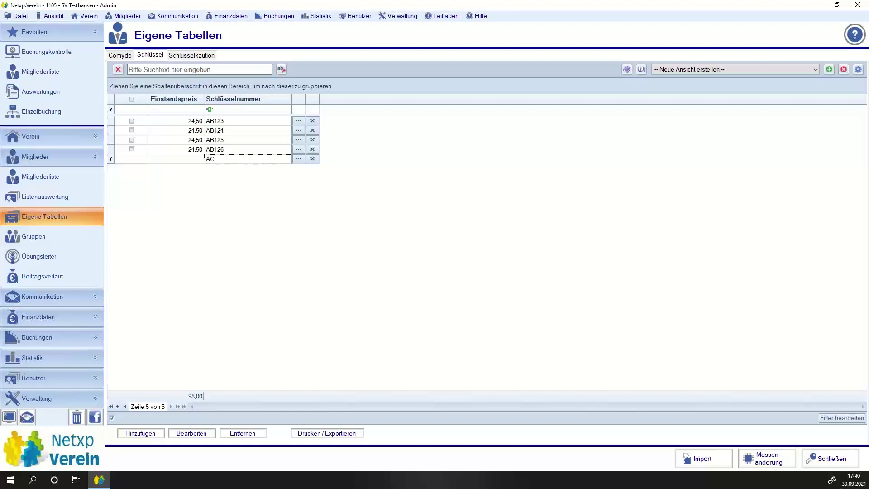
Add a key with Schlüsselnummer AC014 and set its Einstandspreis to 25,50
text(AC0140)
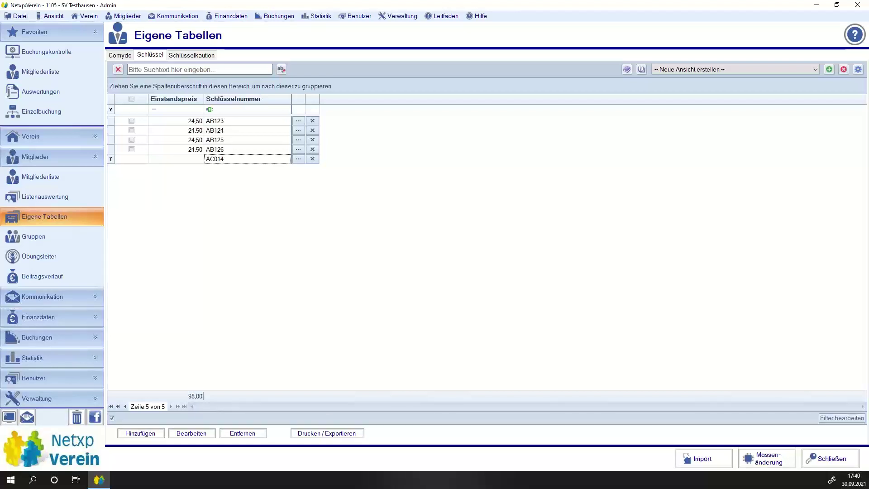
key(Tab)
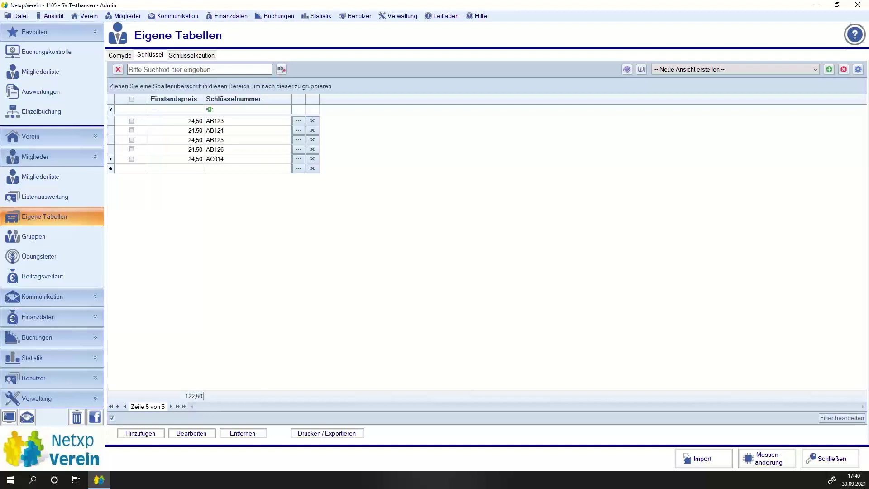
click(180, 161)
text(25,50)
Add a key with Schlüsselnummer AC015 and set its Einstandspreis to 25,50
click(221, 169)
text(AC015)
key(Return)
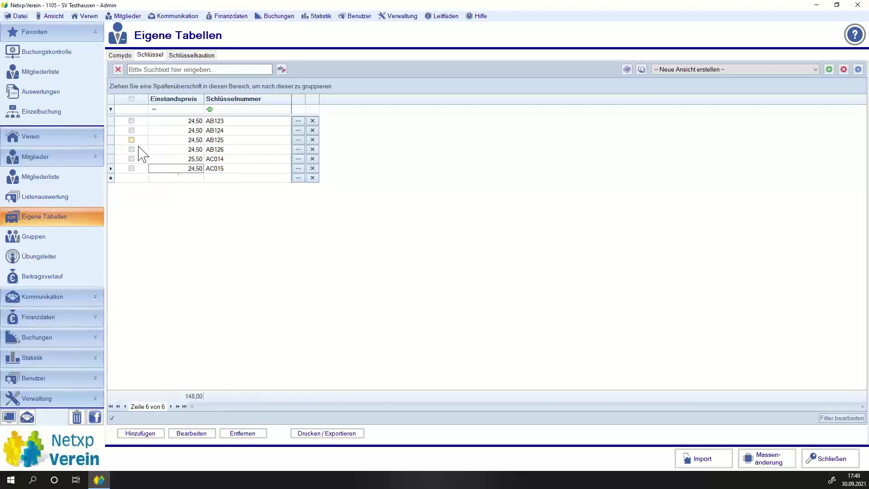
click(191, 168)
text(25,50)
key(Return)
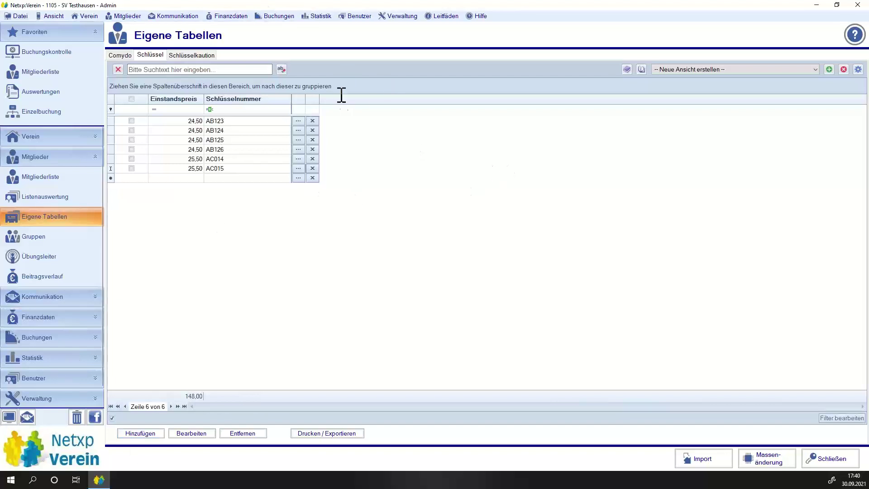
Open the custom table Schlüsselkaution
click(183, 55)
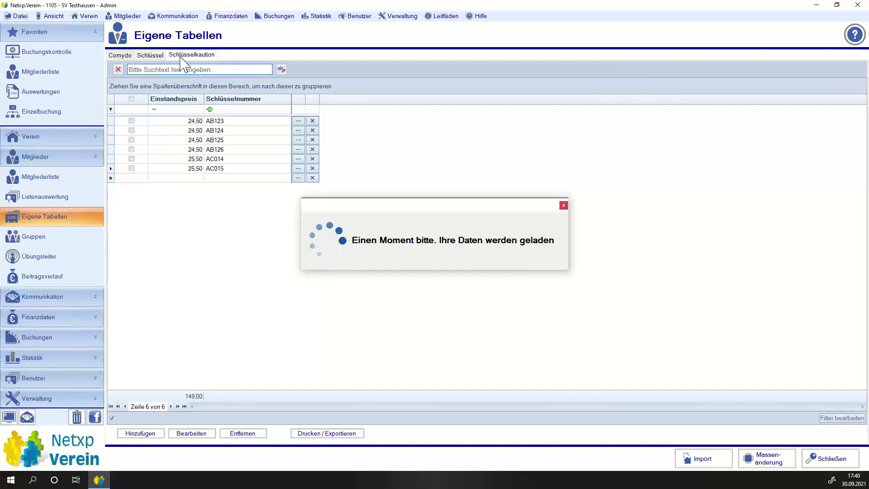